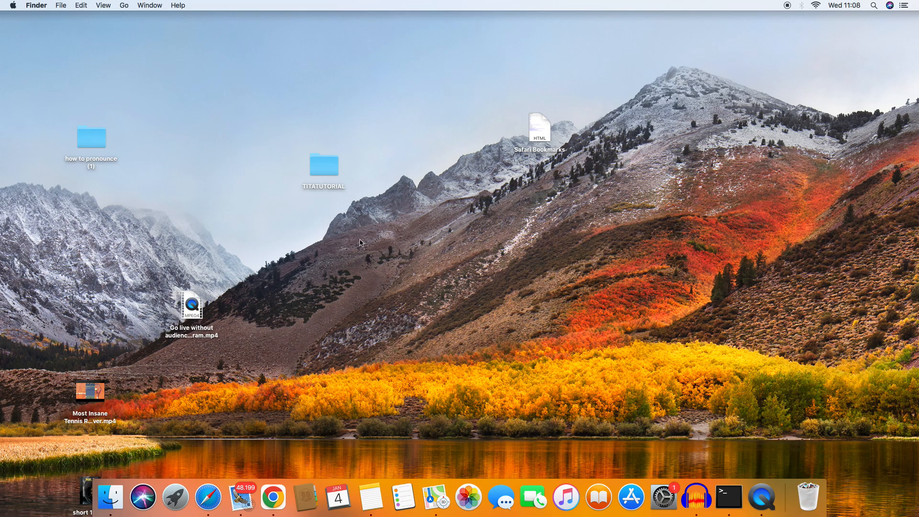
Step: Open the Parental Controls preferences in System Preferences
click(664, 497)
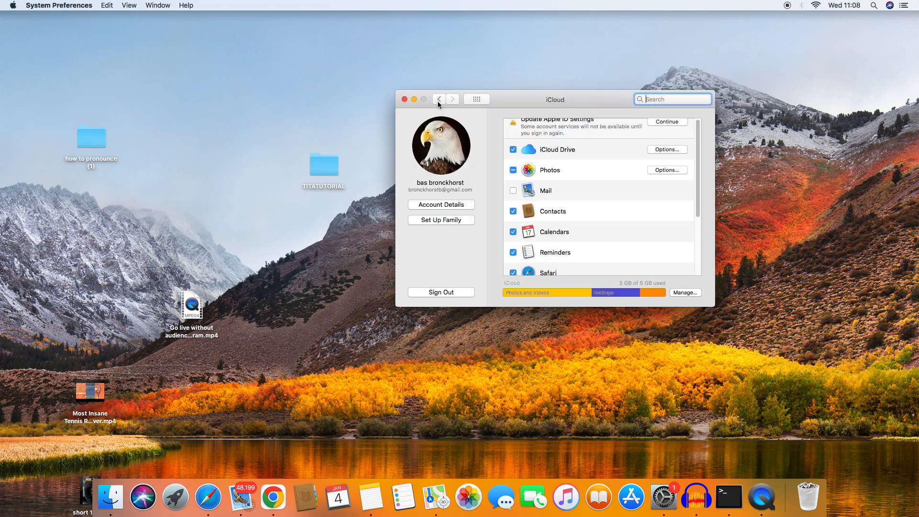
click(439, 99)
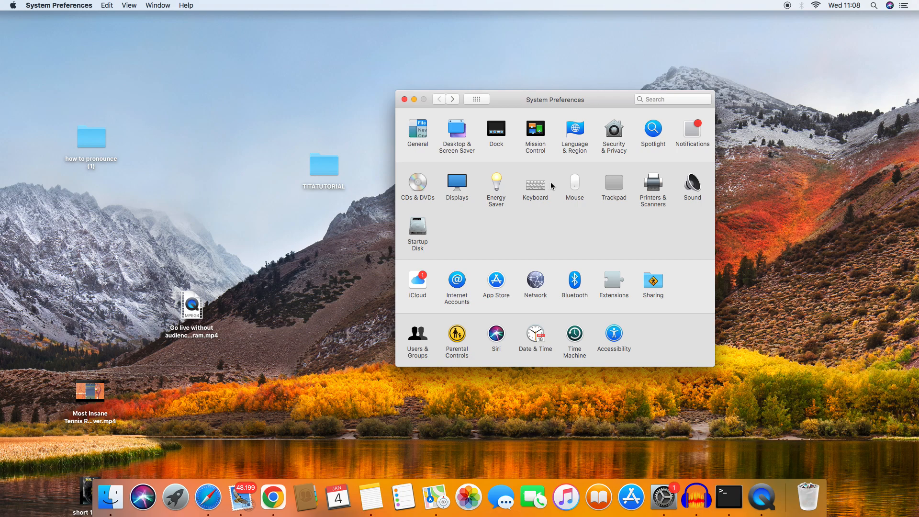
click(456, 335)
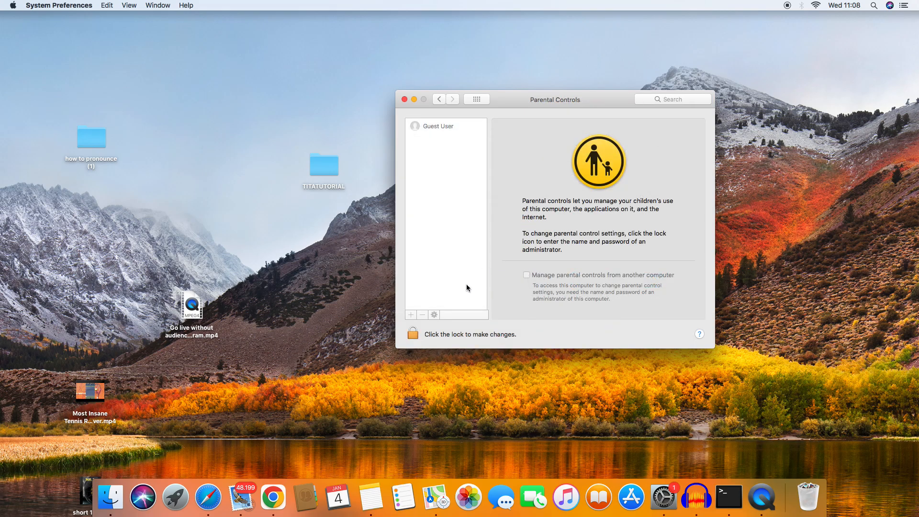
Step: Unlock the Parental Controls settings by entering the administrator password
click(412, 333)
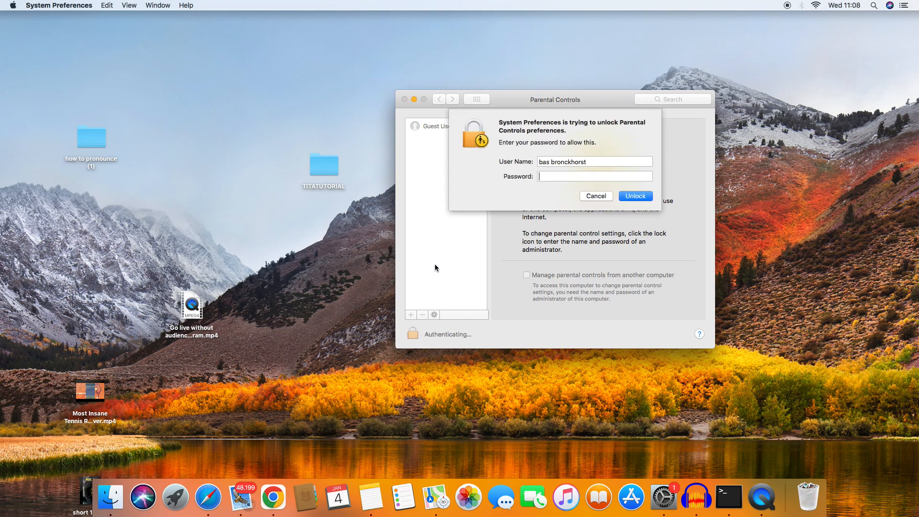
click(596, 196)
click(414, 330)
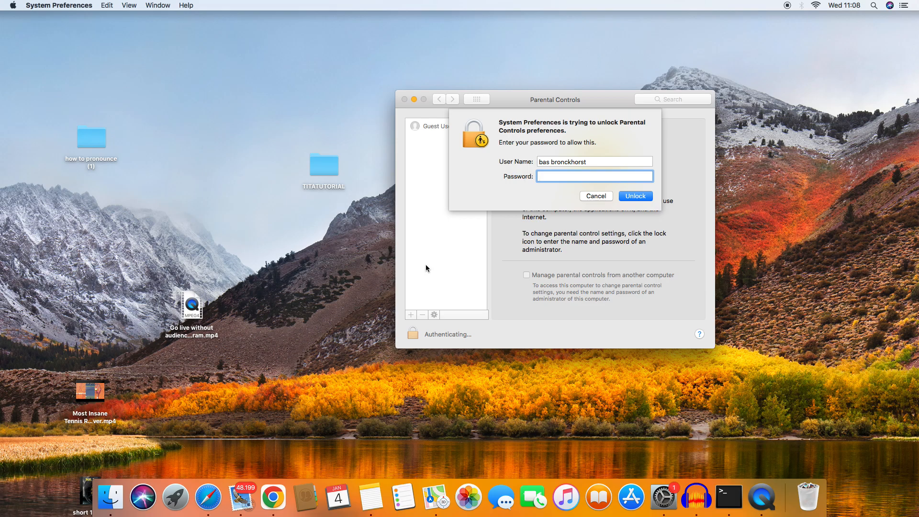
text(•••••••••)
key(Return)
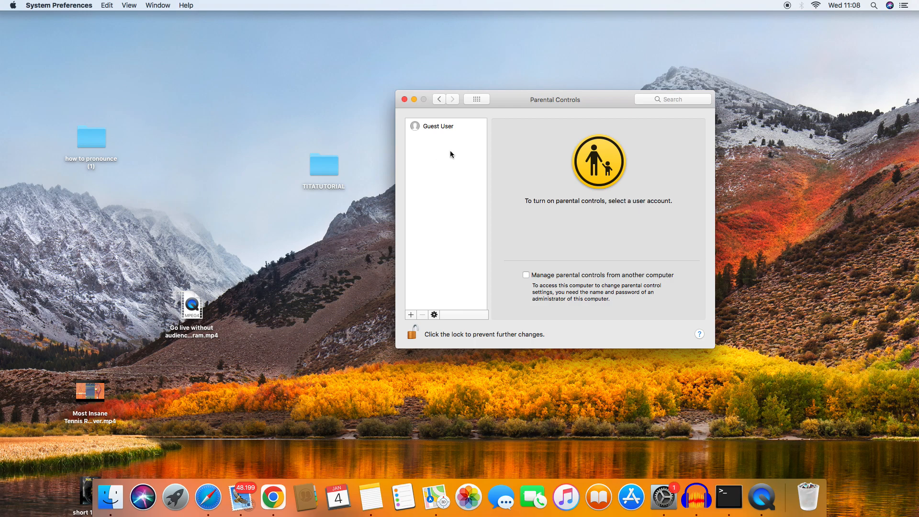
Step: Start adding a new managed user with age 4+ and full and account name kid1
click(434, 128)
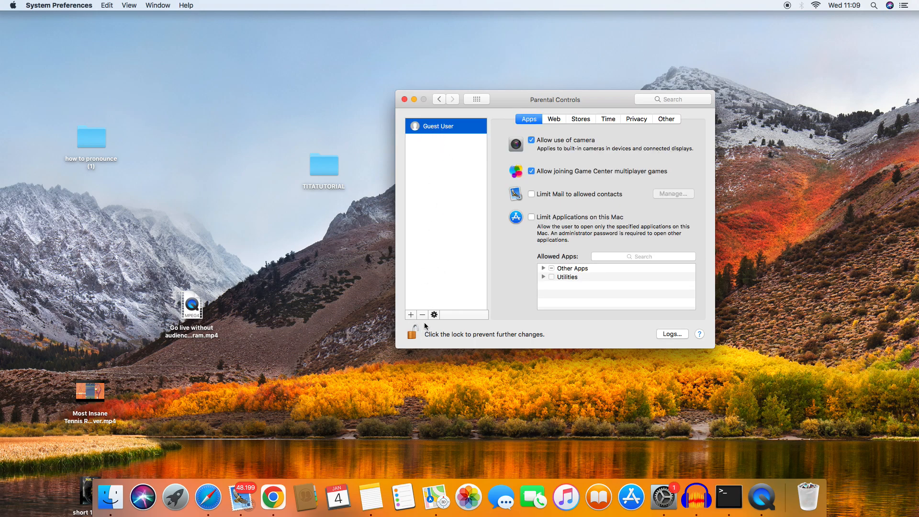
click(410, 315)
click(540, 123)
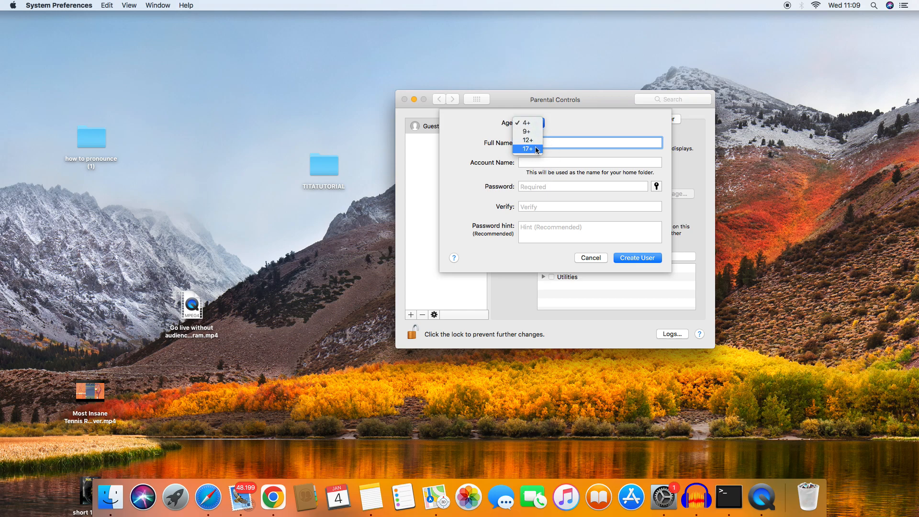
click(556, 127)
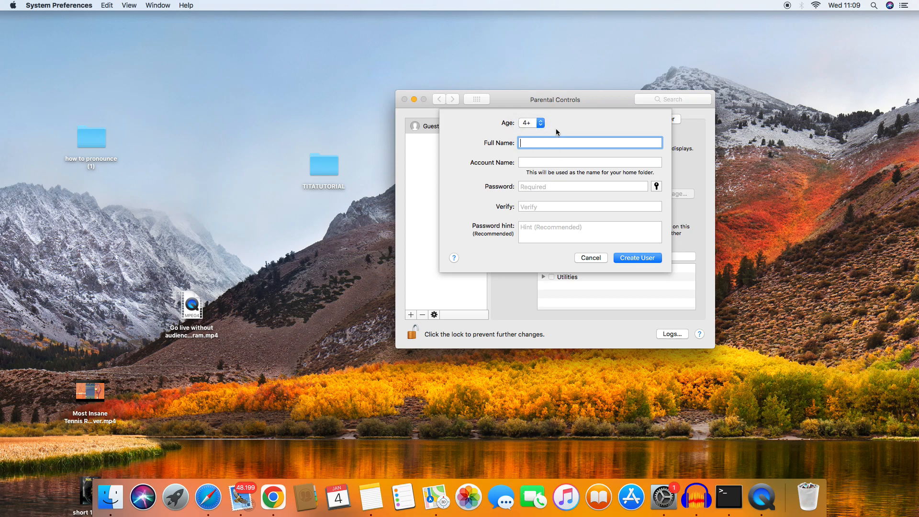
click(531, 121)
click(561, 123)
text(kid1)
click(550, 163)
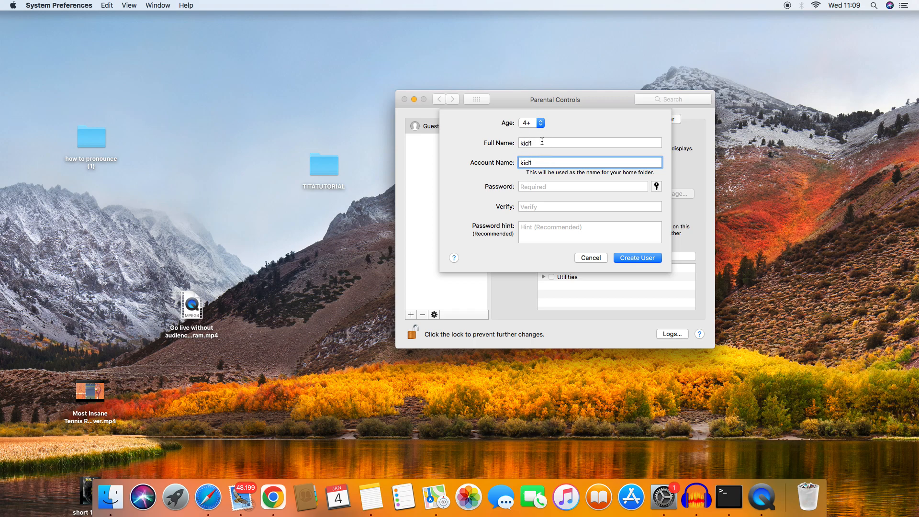
Step: Enter the new user's password and verify it
click(546, 186)
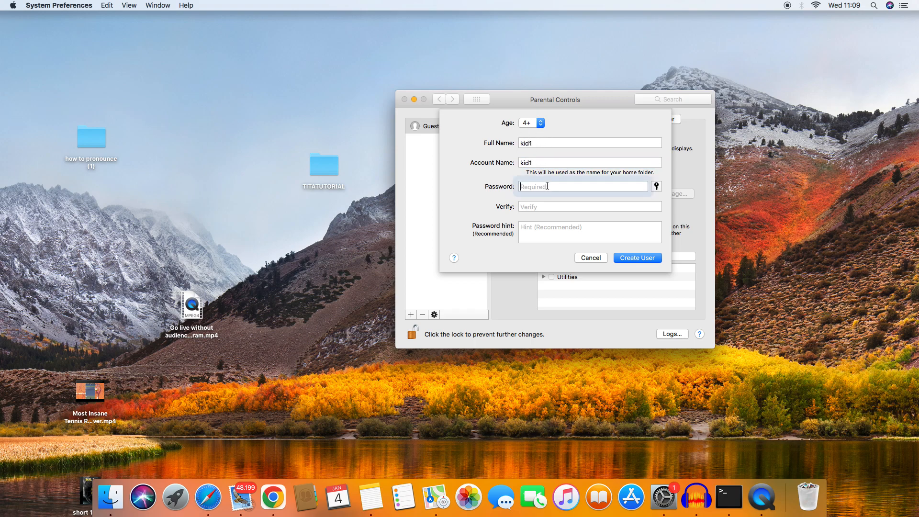
text(kid1)
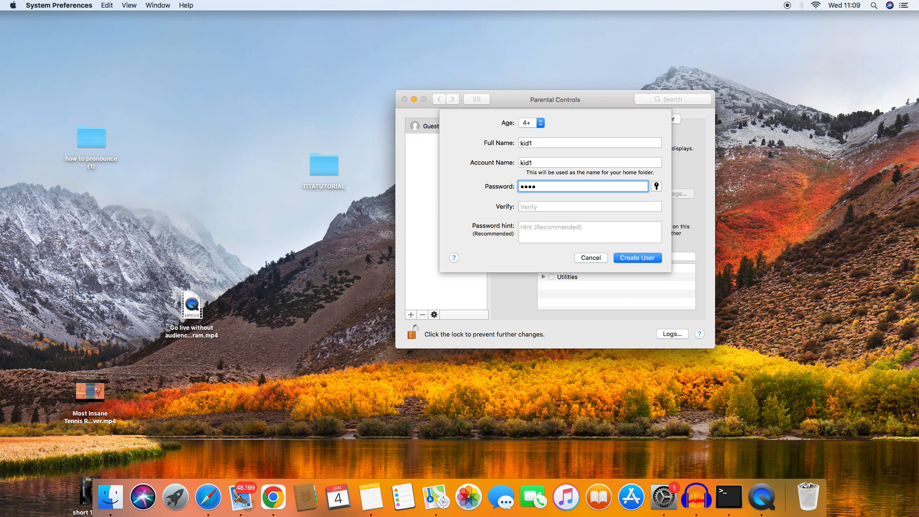
click(537, 208)
text(kid1)
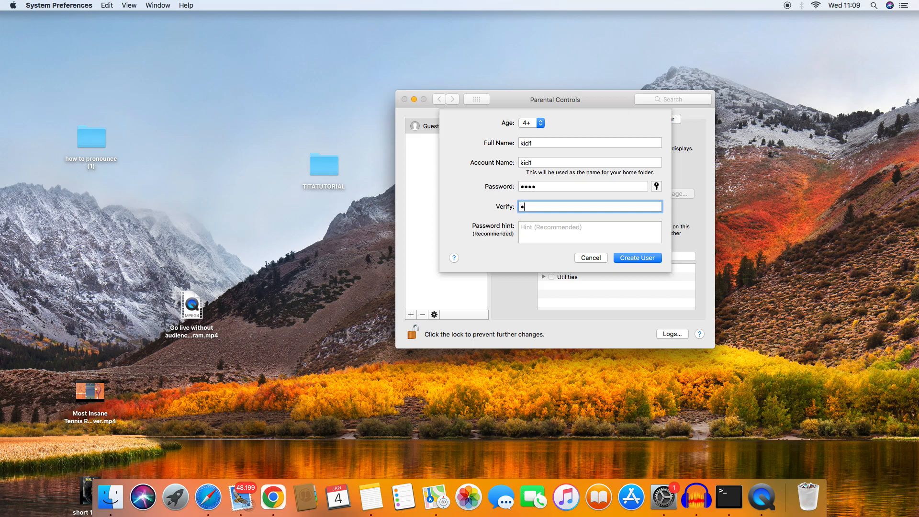
Step: Set the password hint to "first 4 digits" and create the user
click(544, 234)
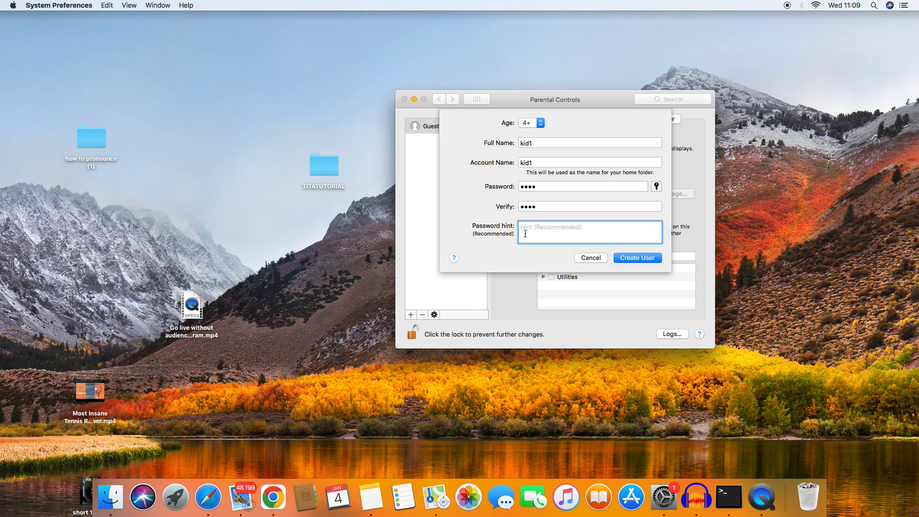
text(first 4 digits)
click(632, 259)
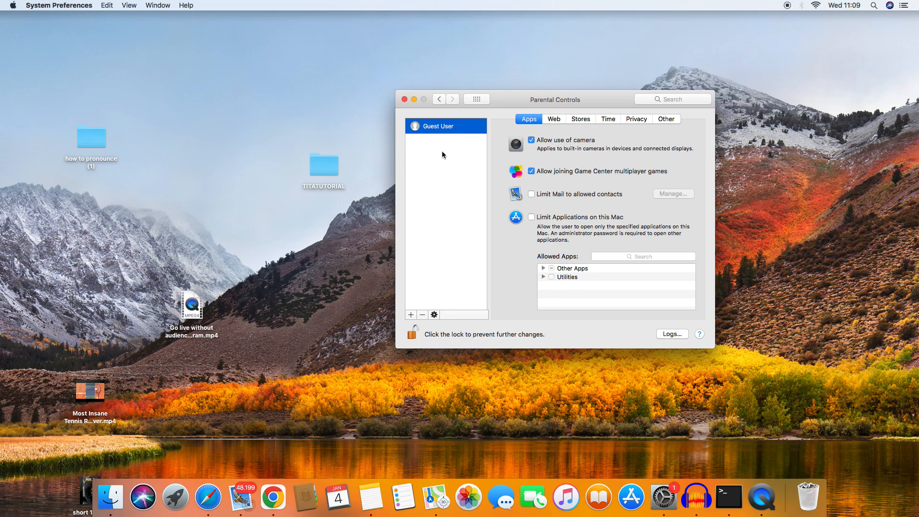
Step: Select the kid1 account and try toggling the Limit Mail to allowed contacts option
click(468, 141)
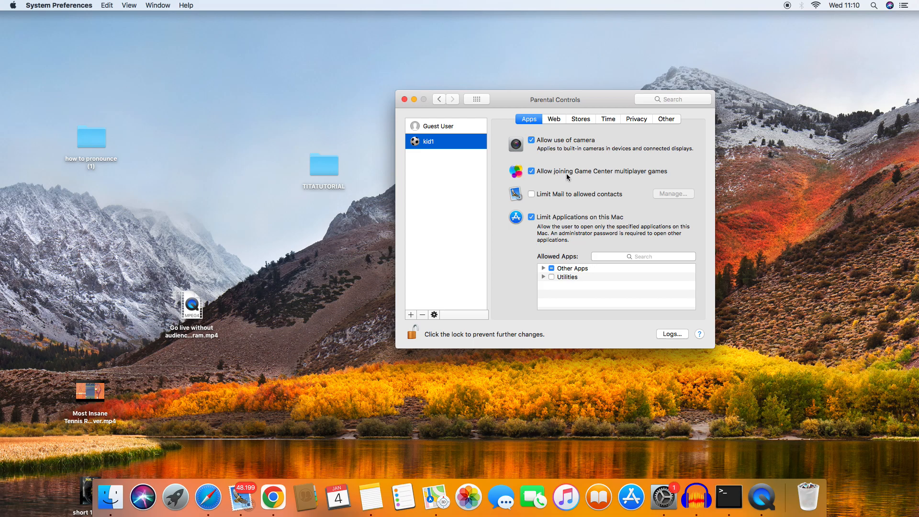
click(531, 194)
click(532, 195)
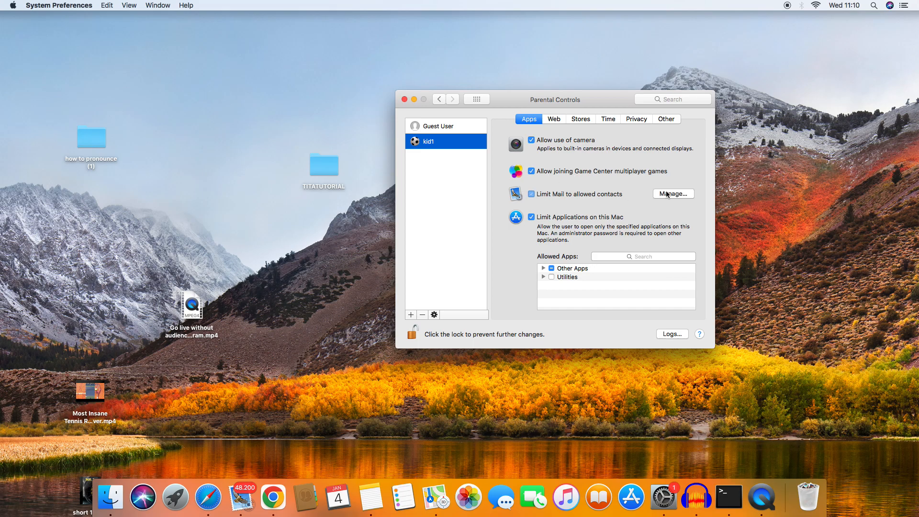
click(529, 195)
Step: Try adding a bookmark to kid1's allowed websites list in the Web restrictions
click(551, 121)
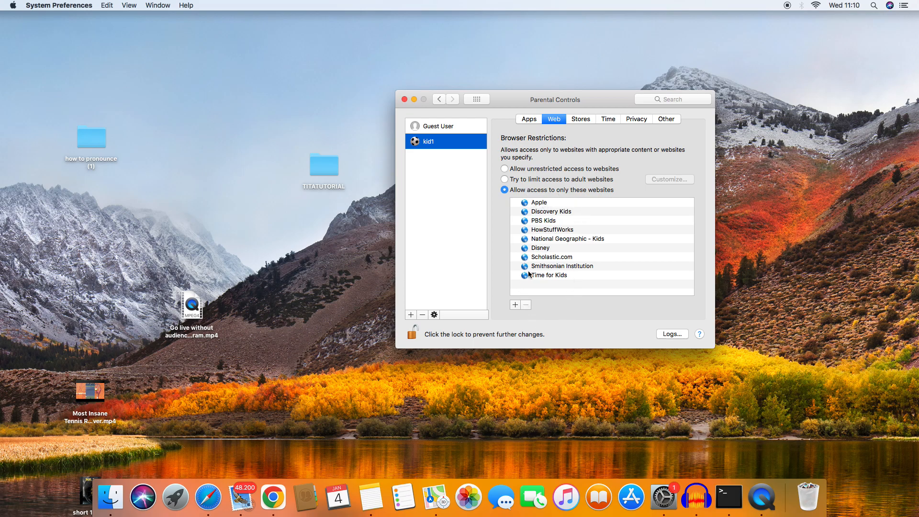
click(514, 306)
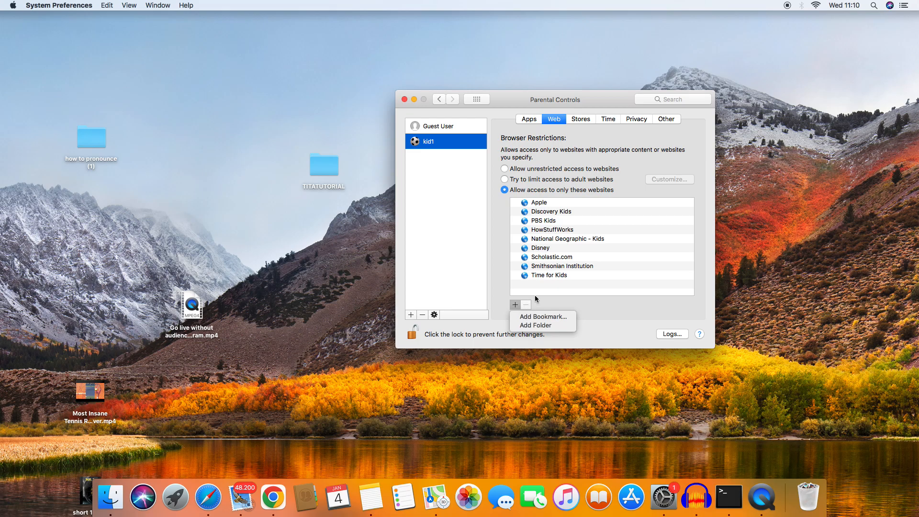
click(545, 317)
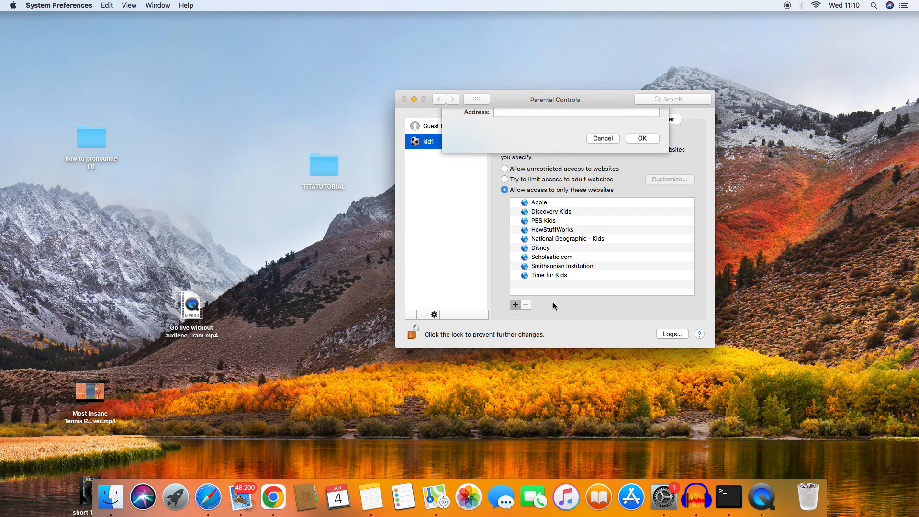
click(519, 148)
click(597, 176)
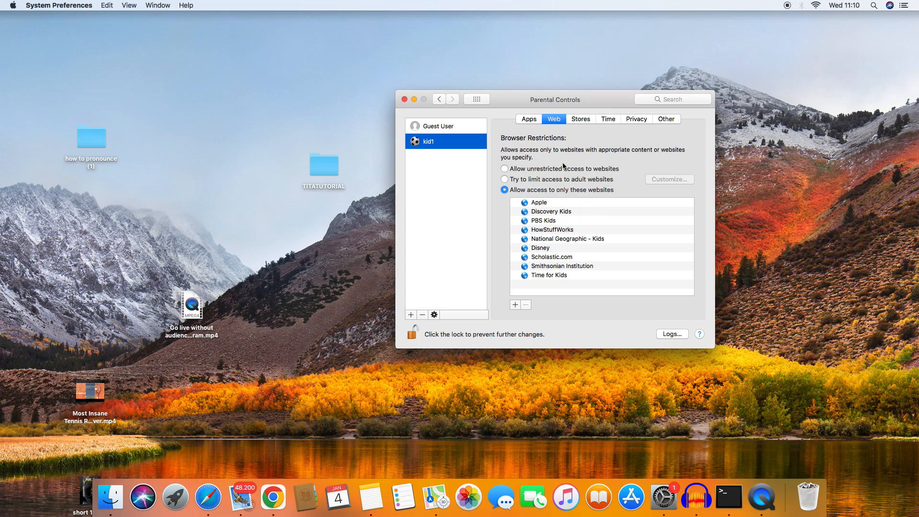
Step: Review kid1's Stores restrictions and open the app age rating options
click(581, 118)
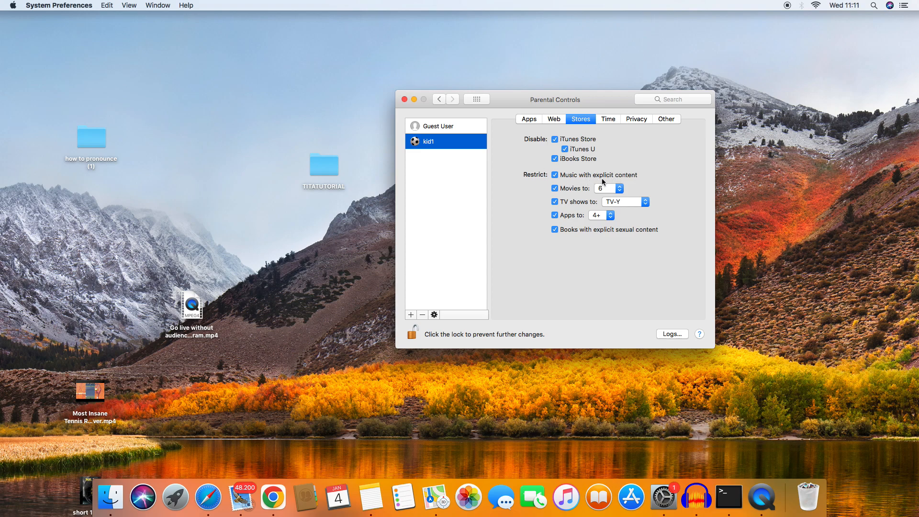
click(607, 215)
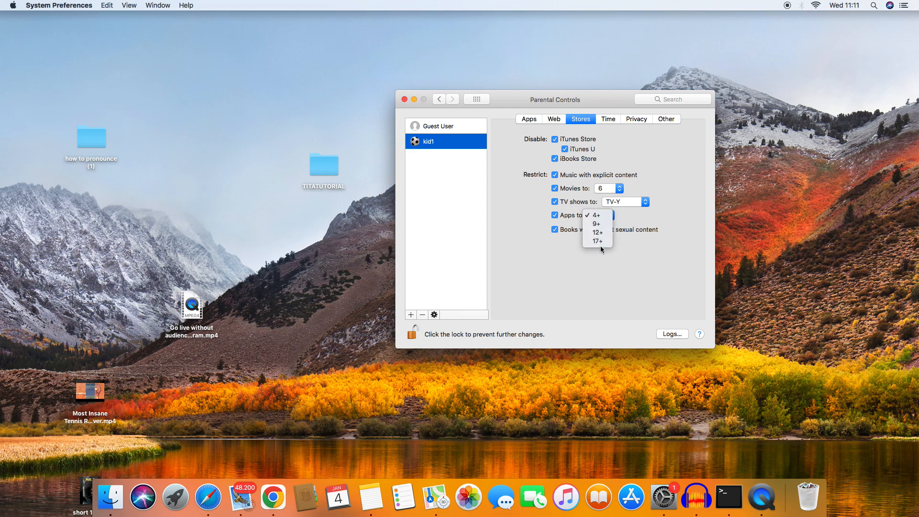
click(626, 245)
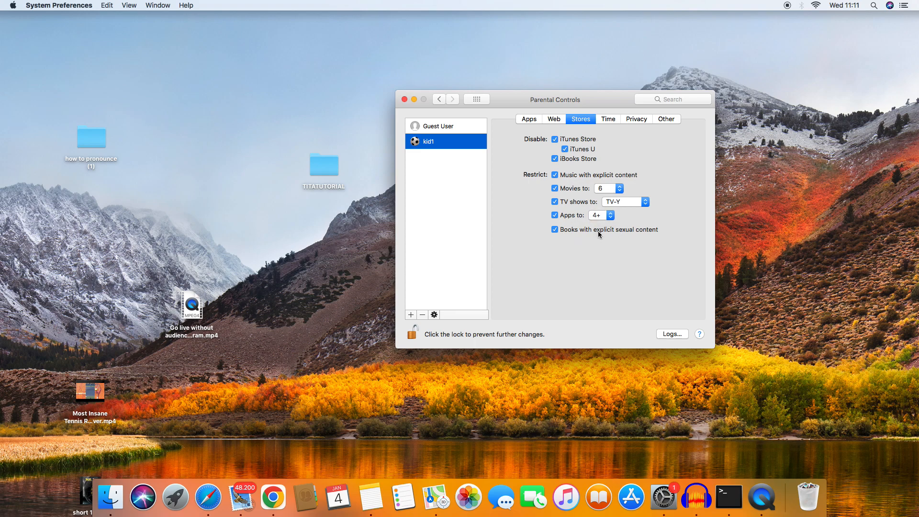
Step: Review kid1's Time, Privacy and Other restriction settings, returning to the Apps settings
click(604, 121)
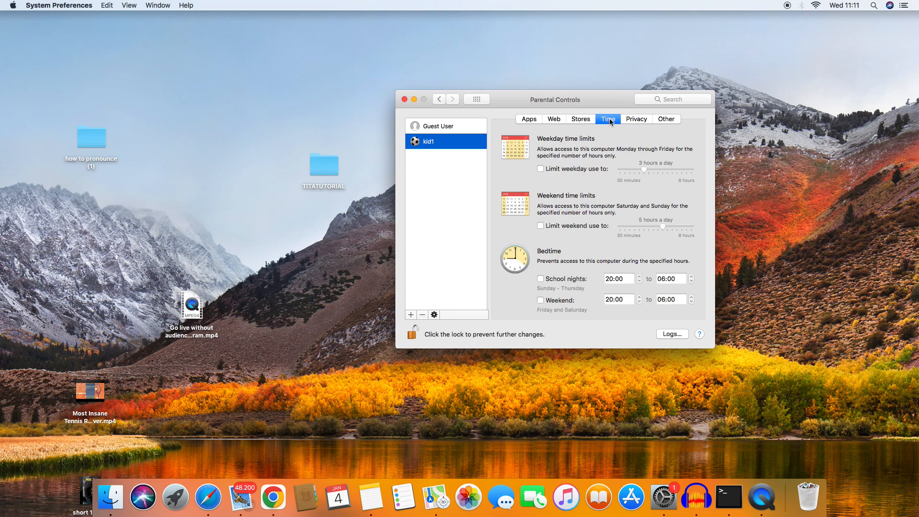
click(586, 120)
click(637, 119)
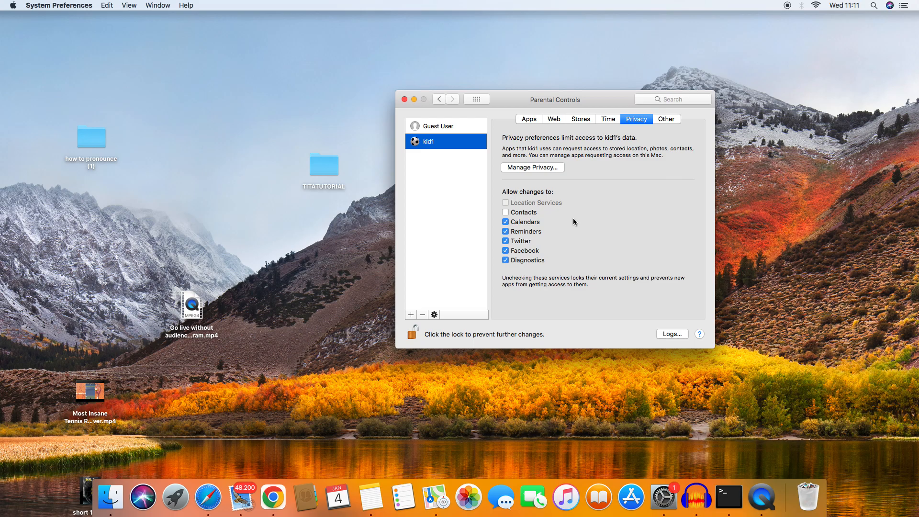
click(667, 119)
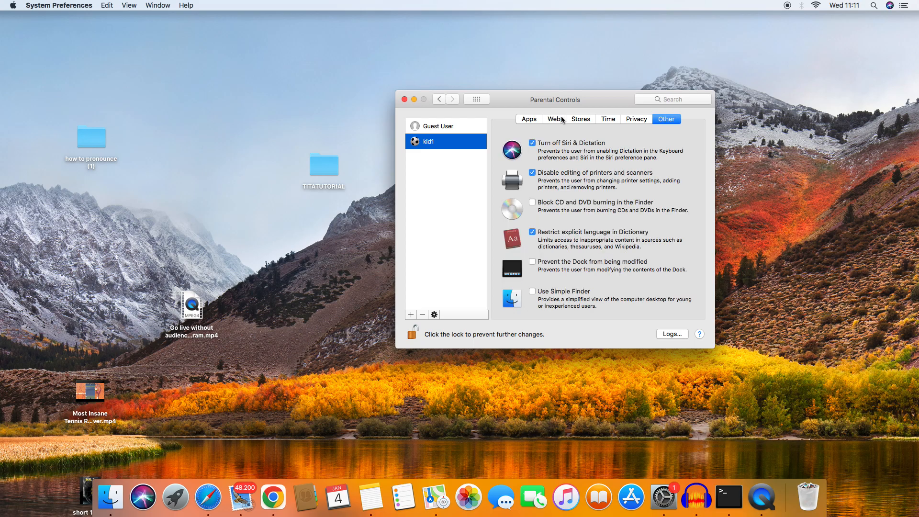
click(614, 119)
click(628, 120)
click(587, 120)
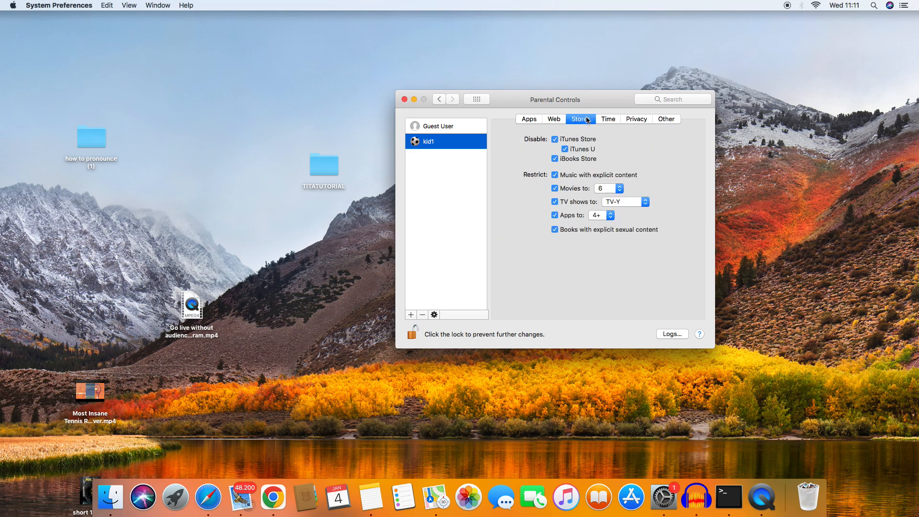
click(555, 119)
click(528, 120)
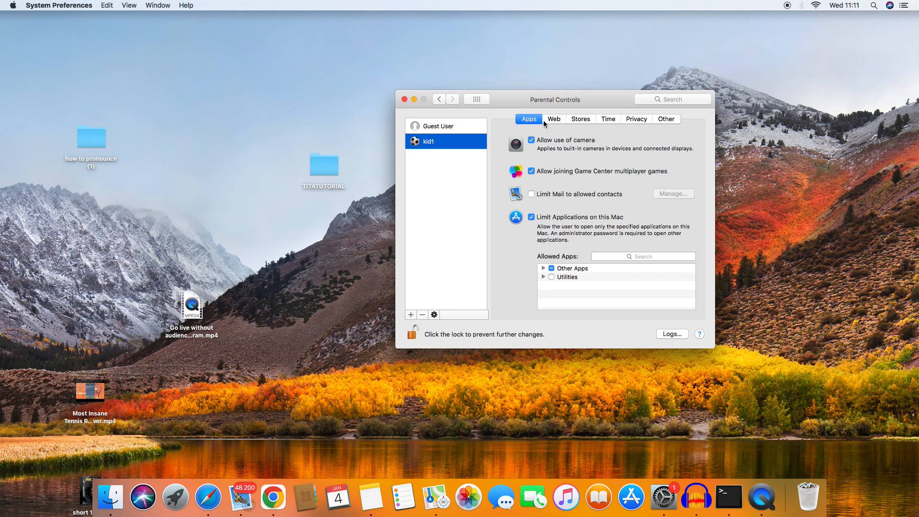